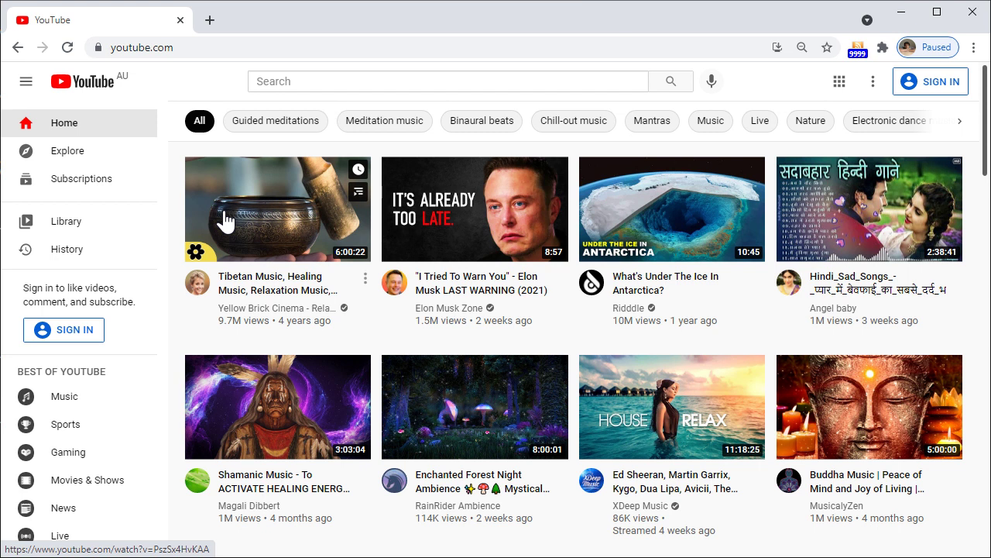
click(193, 54)
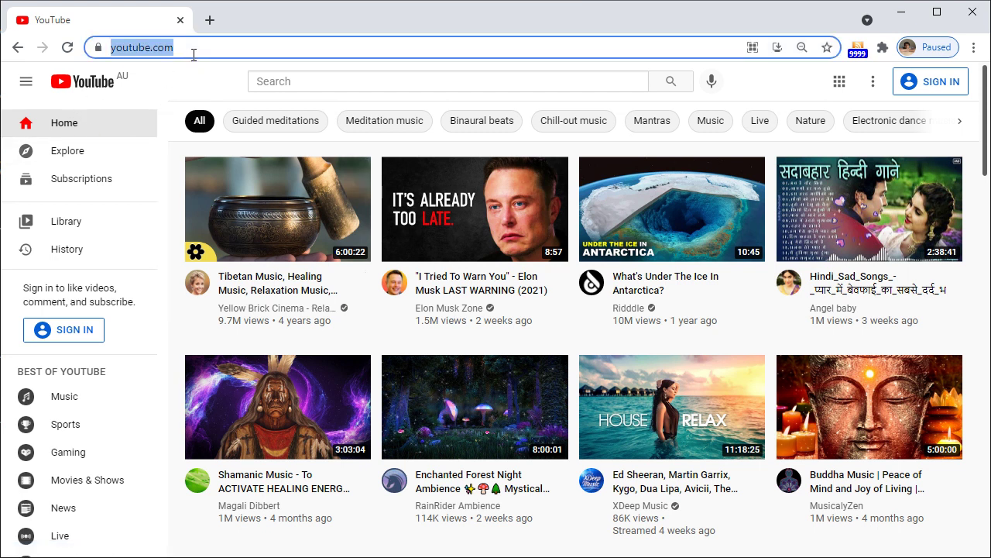
click(194, 53)
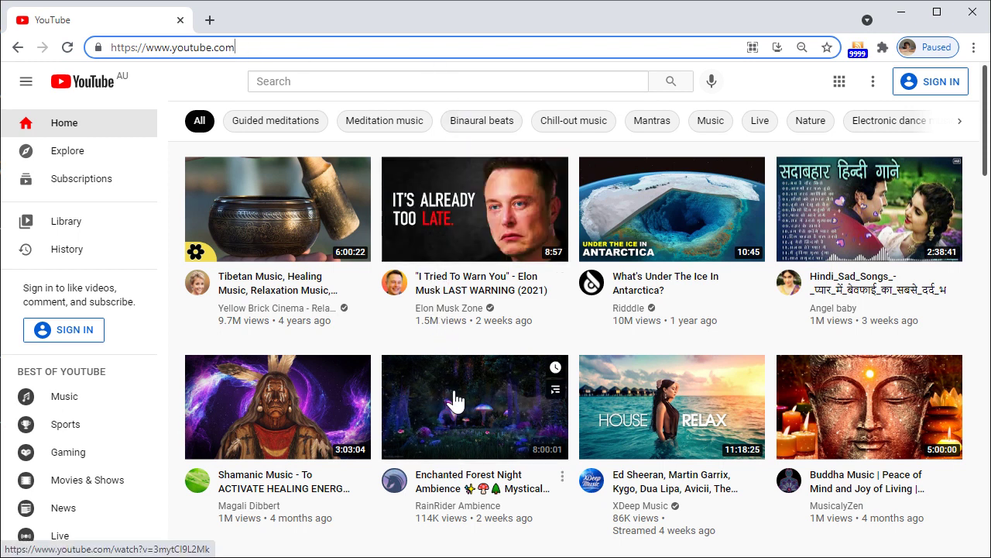
mouse_move(465, 420)
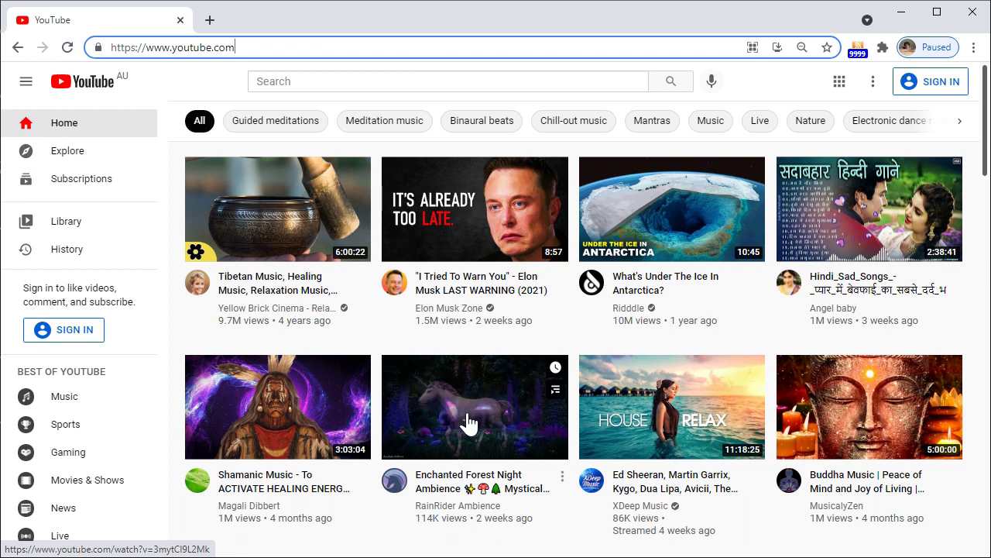
mouse_move(416, 338)
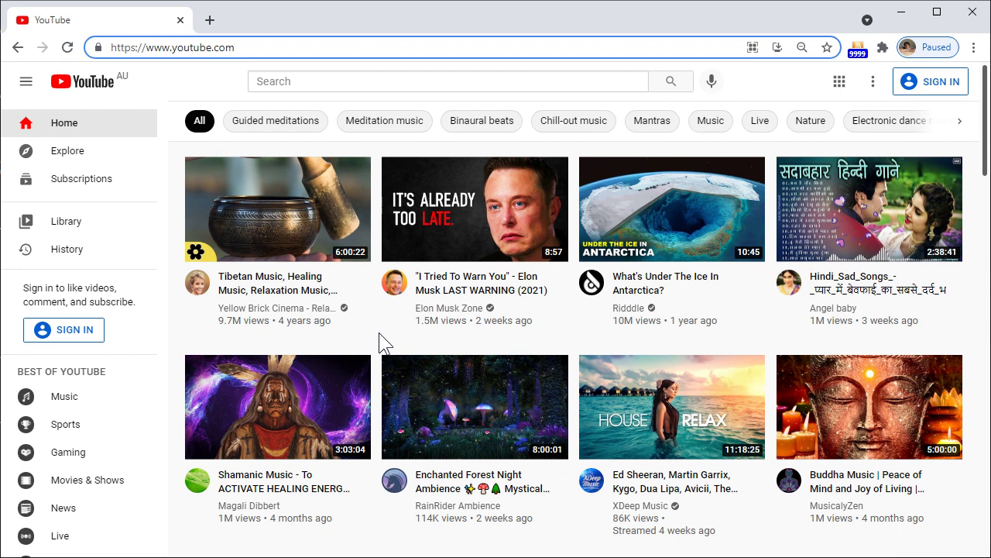
Search YouTube for "charles berthoud bass" and open the CharlesBerthoud channel with its trailer paused
click(395, 77)
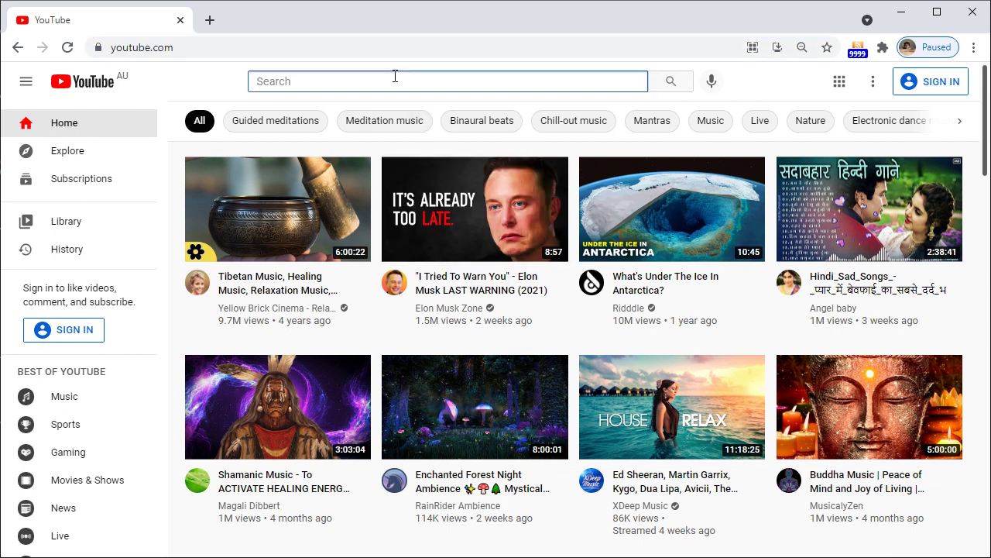
text(charl)
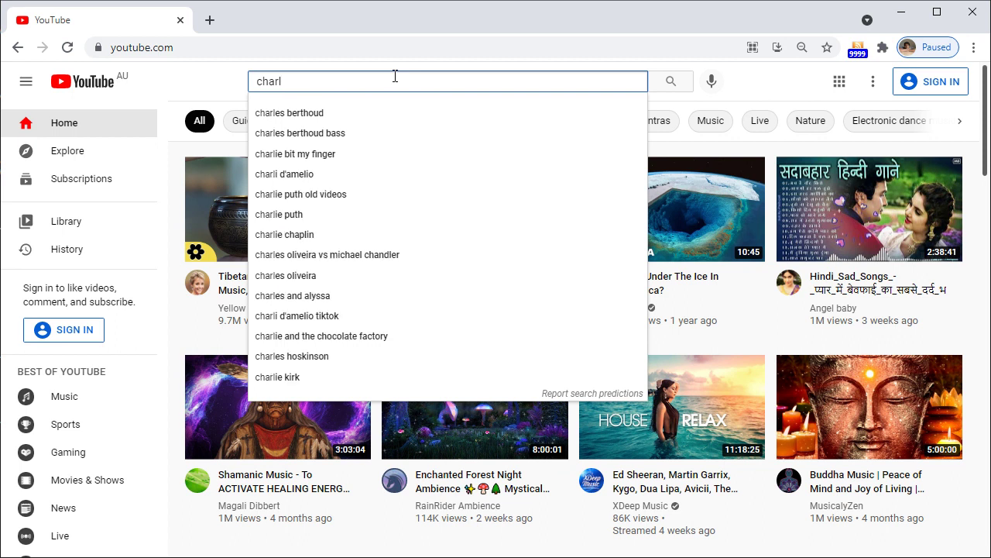
key(Down)
key(Down)
key(Return)
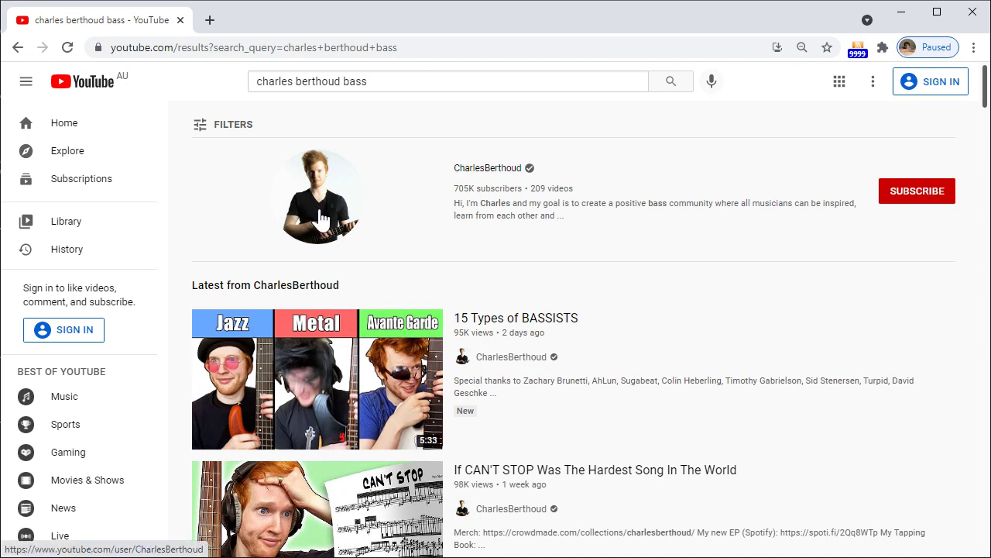
click(321, 219)
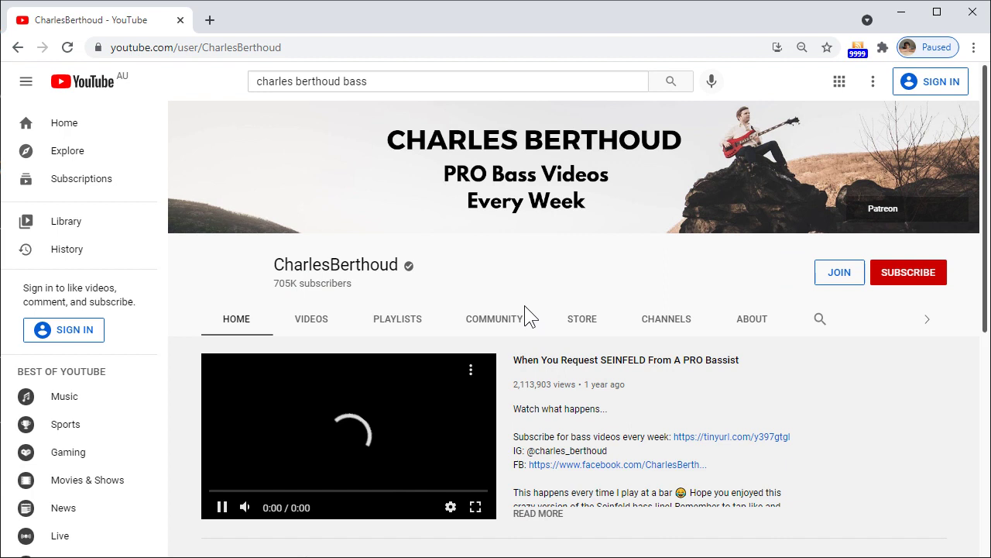
click(222, 508)
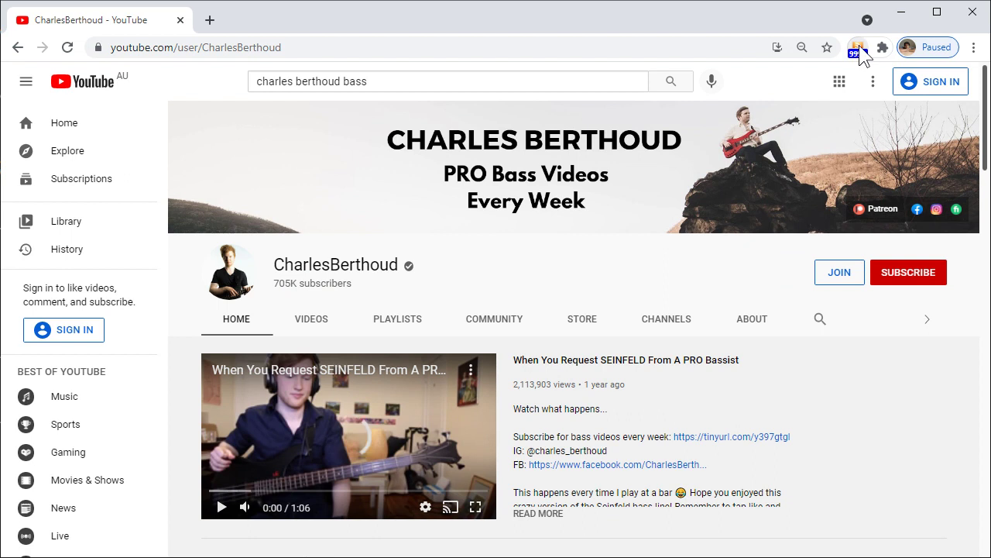
Find the feeds in the current tab with the Feedbro extension and name the found RSS feed "Charles Berthoud"
click(857, 49)
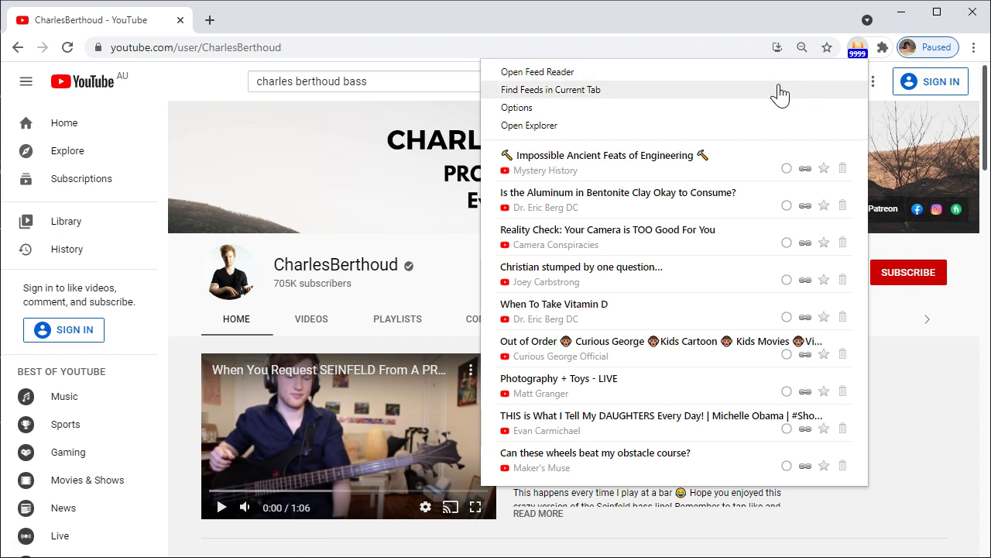
click(548, 91)
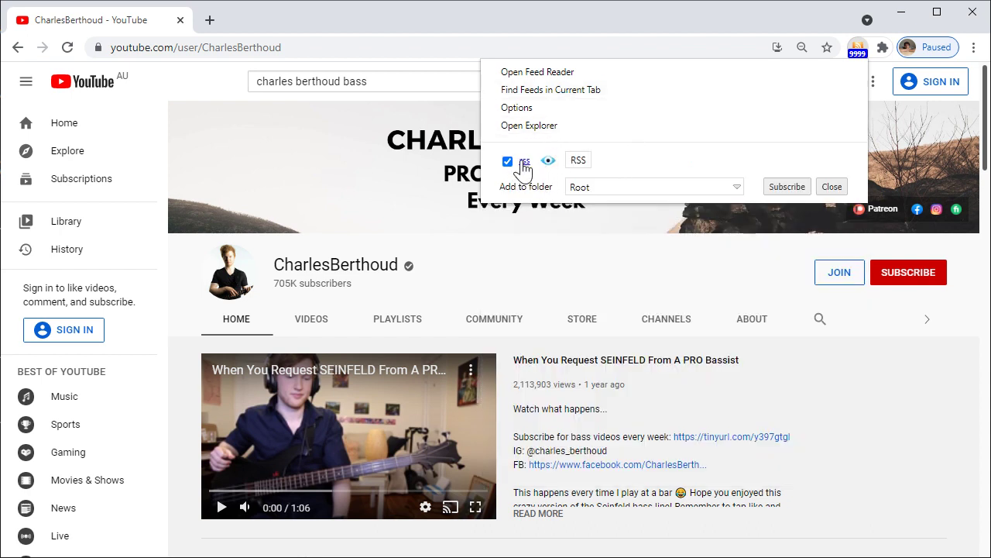
click(582, 161)
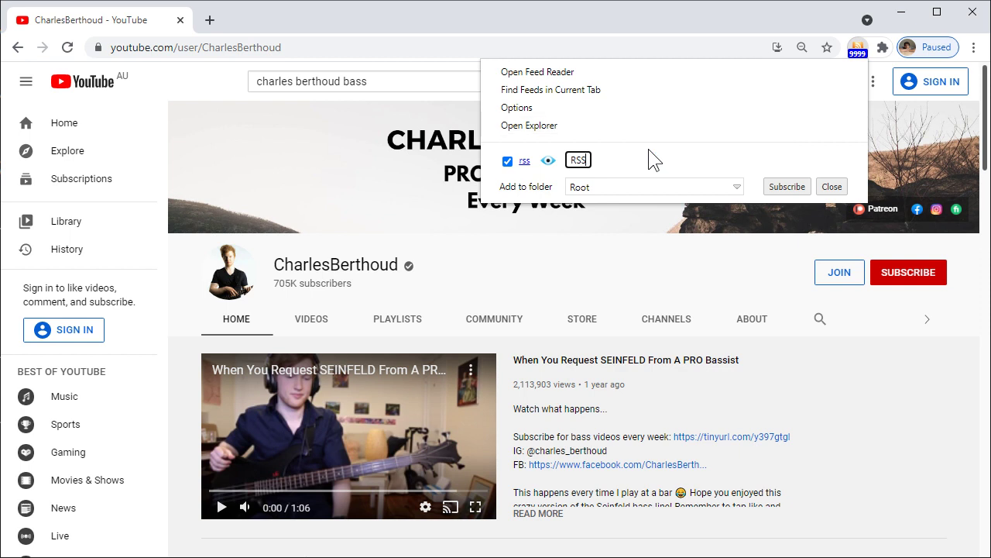
key(BackSpace)
key(BackSpace)
key(BackSpace)
text(charles Bet)
key(BackSpace)
text(rthoud)
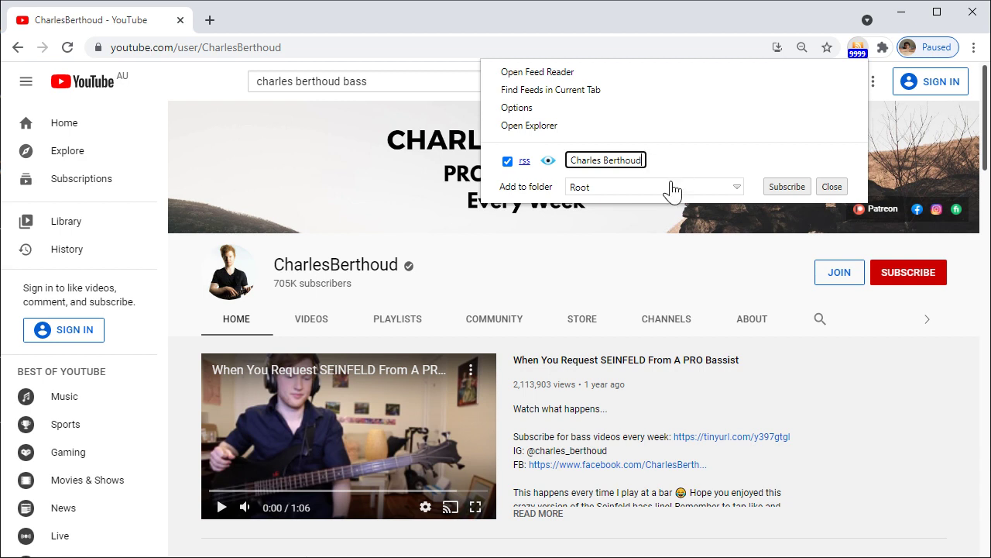
Subscribe to the Charles Berthoud feed in the Root folder and close the feed finder
click(671, 189)
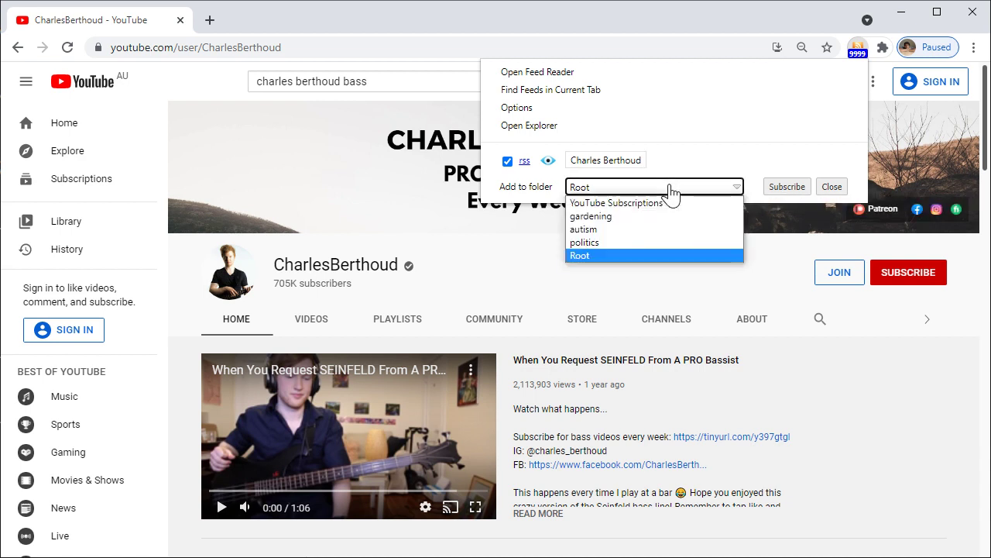
click(644, 256)
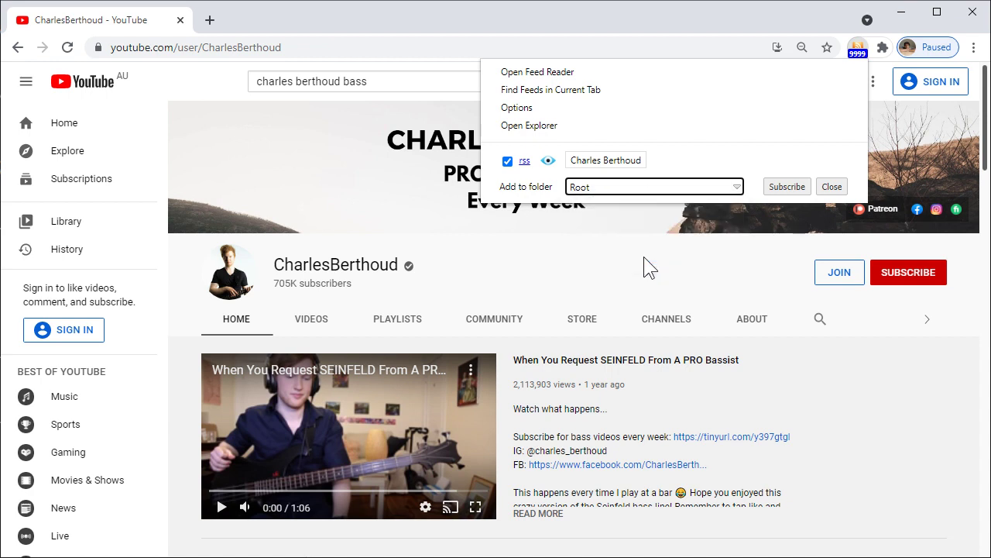
click(787, 186)
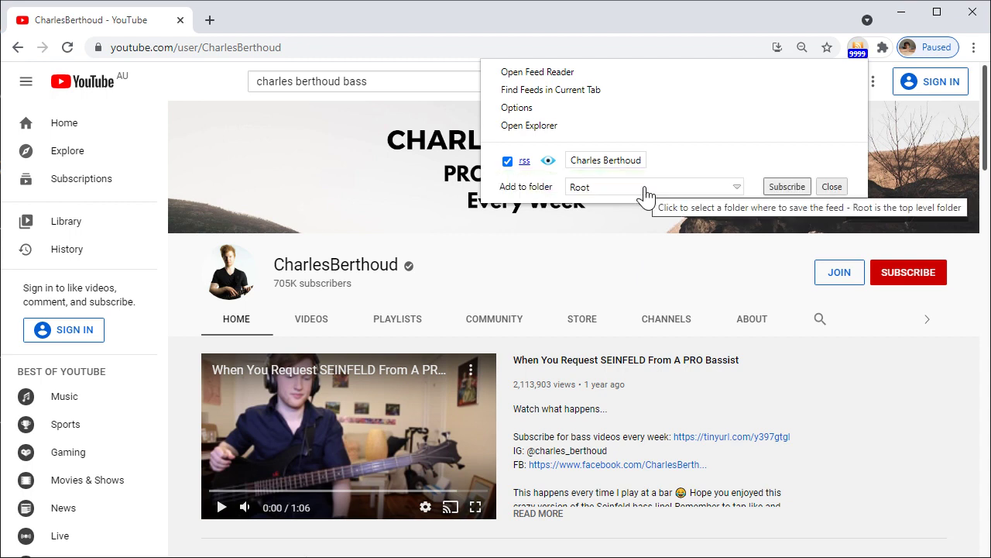
click(832, 187)
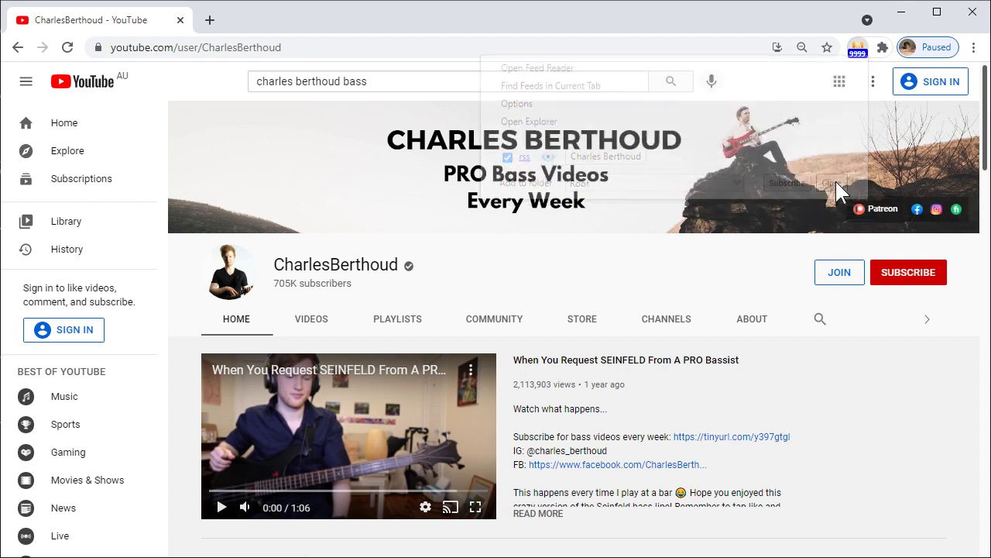
Open the Feedbro feed reader and create a new folder named "bass fantastic"
click(858, 49)
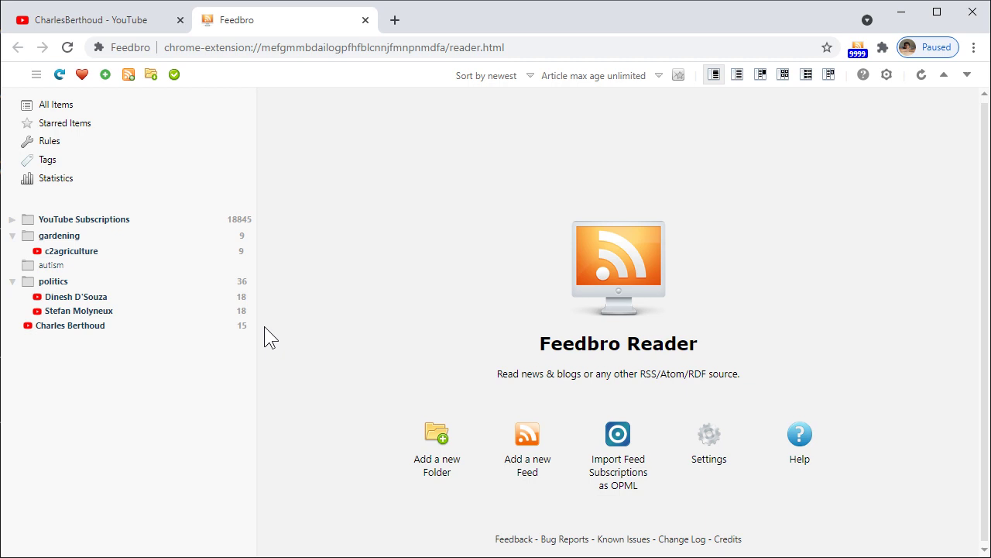
click(152, 75)
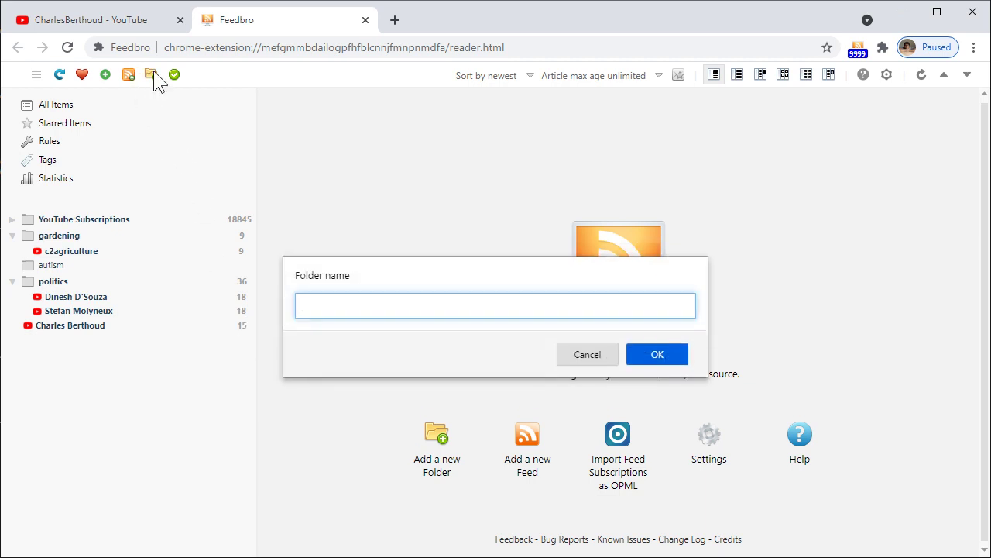
text(bass)
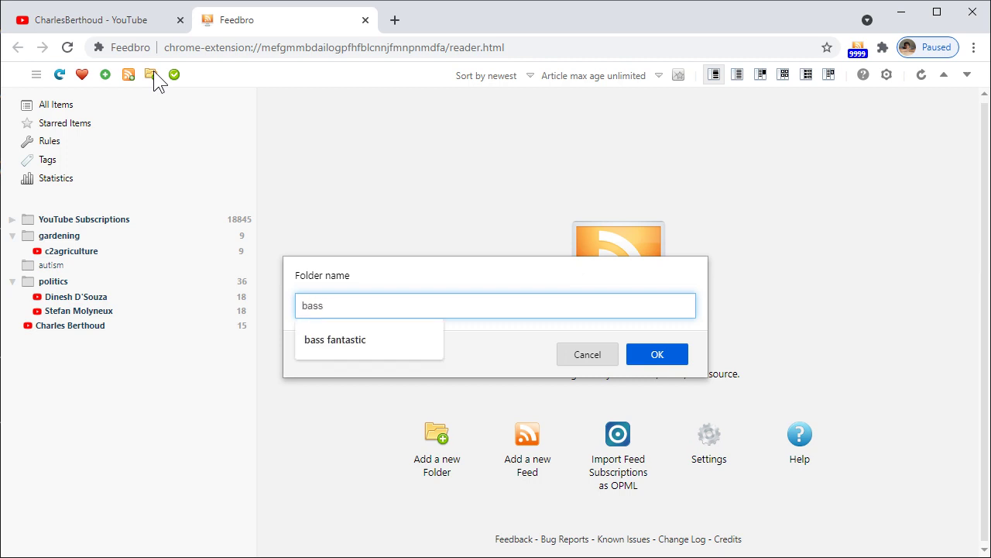
key(Down)
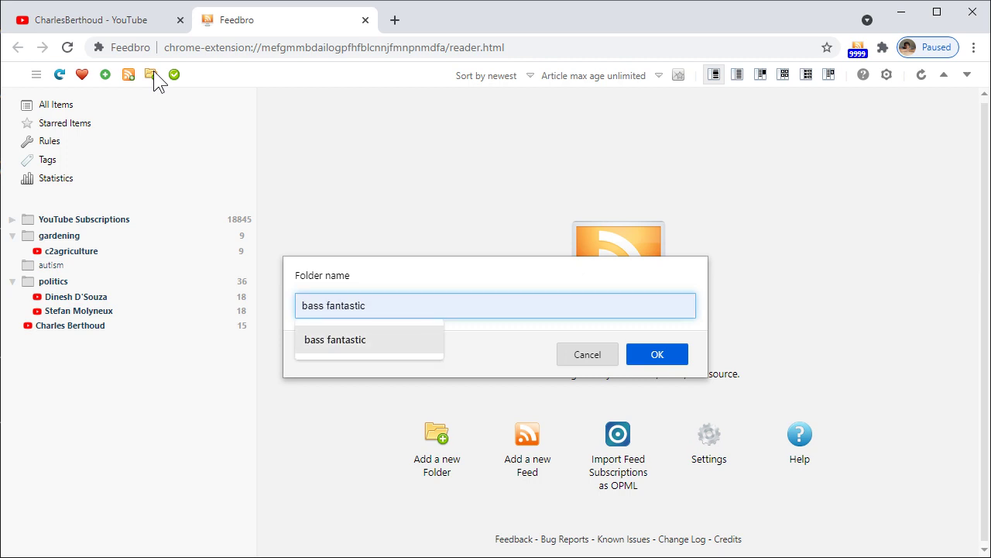
key(Return)
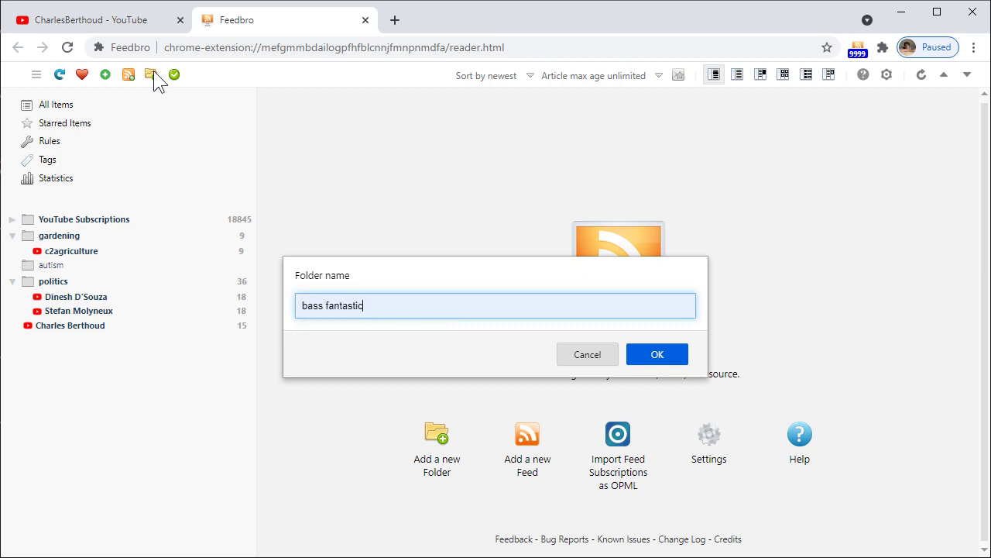
click(681, 359)
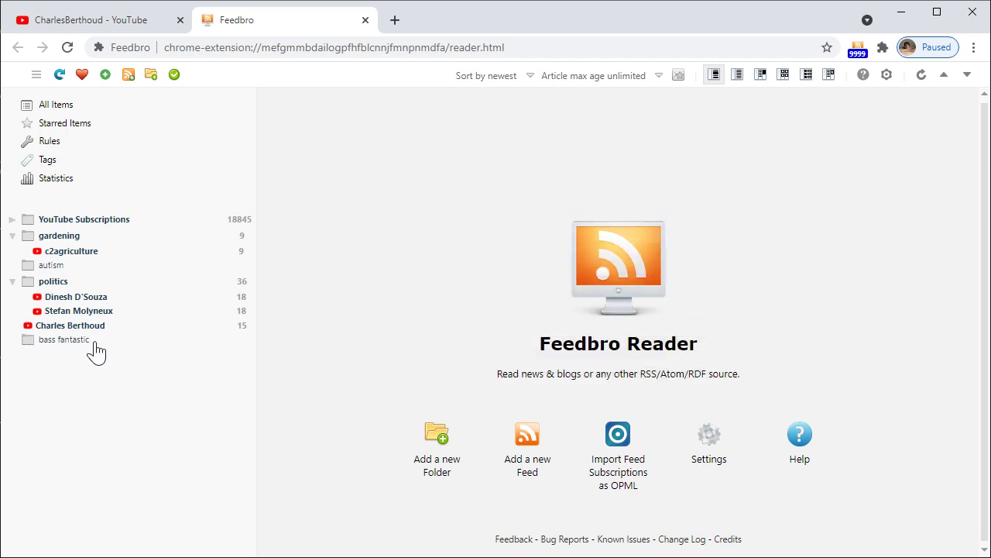
Move the Charles Berthoud feed into the "bass fantastic" folder and browse the folder's articles
mouse_move(88, 336)
mouse_down()
mouse_move(121, 345)
mouse_move(84, 345)
mouse_up()
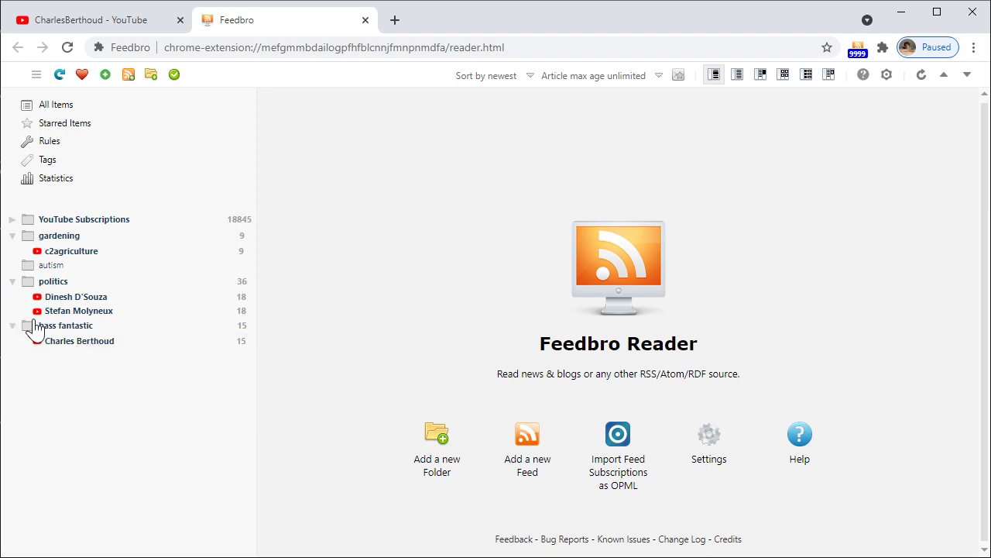
click(75, 332)
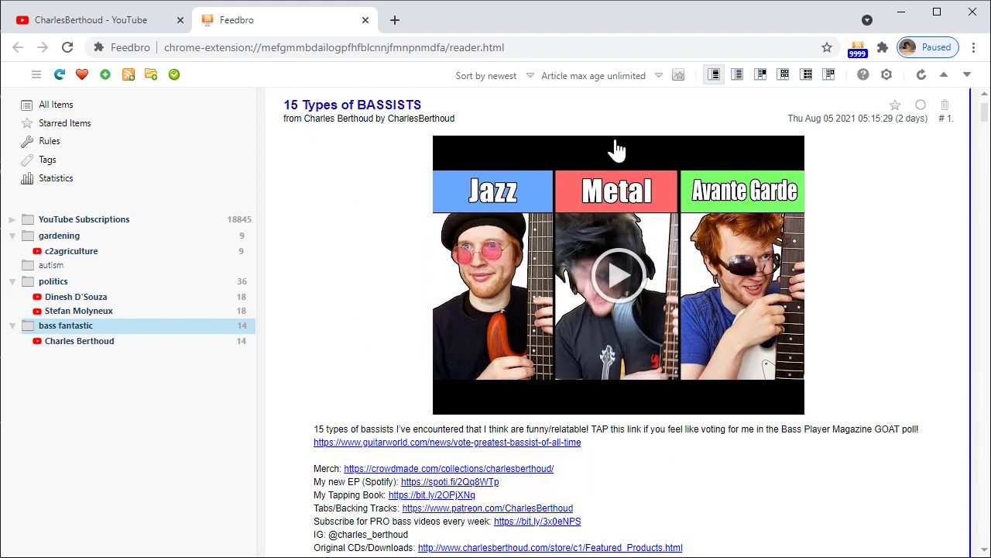
scroll(464, 398, down, 10)
scroll(464, 398, up, 8)
Switch back to YouTube, search for "davey504", and open the Davie504 channel with its trailer paused
click(111, 23)
click(372, 81)
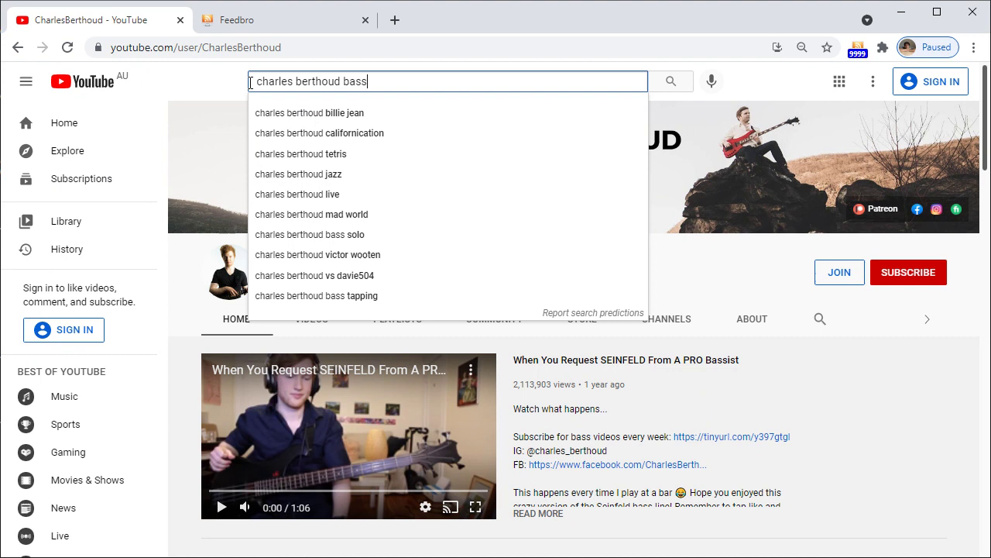
drag(373, 80, 243, 85)
text(dave)
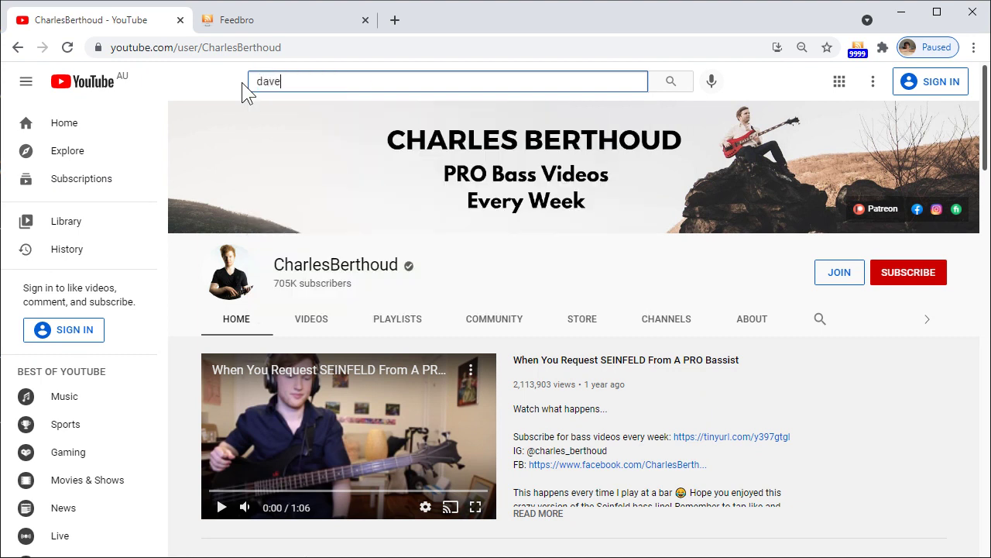
text(y504)
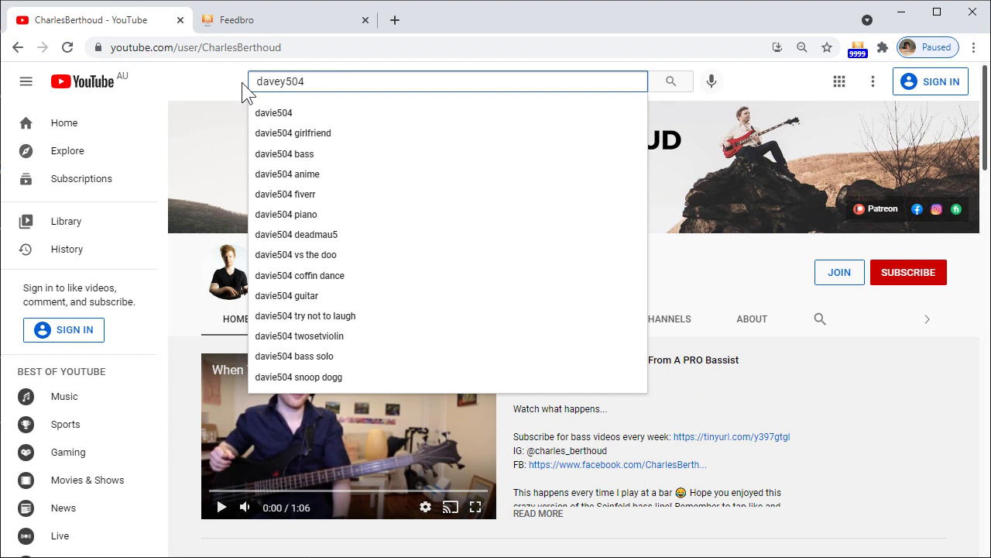
key(Return)
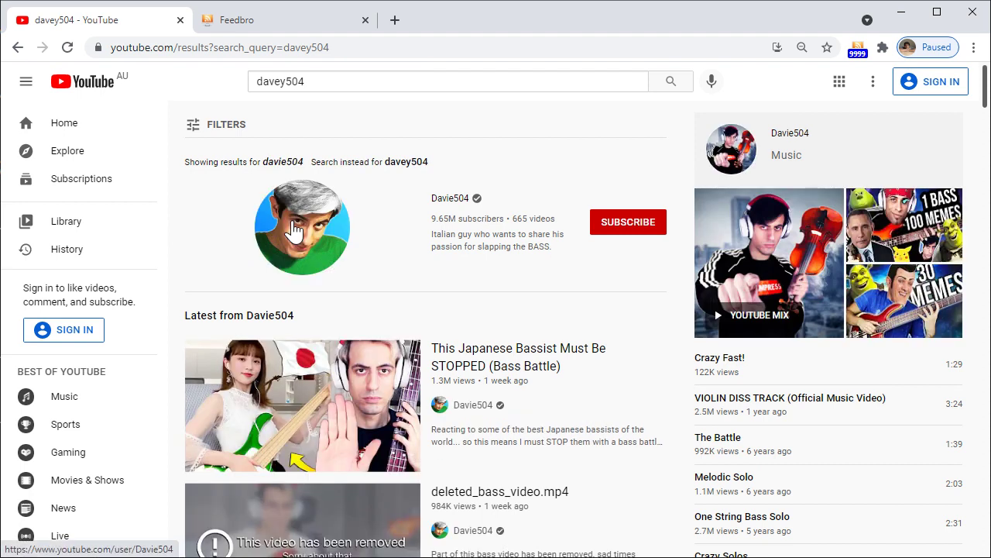
click(294, 230)
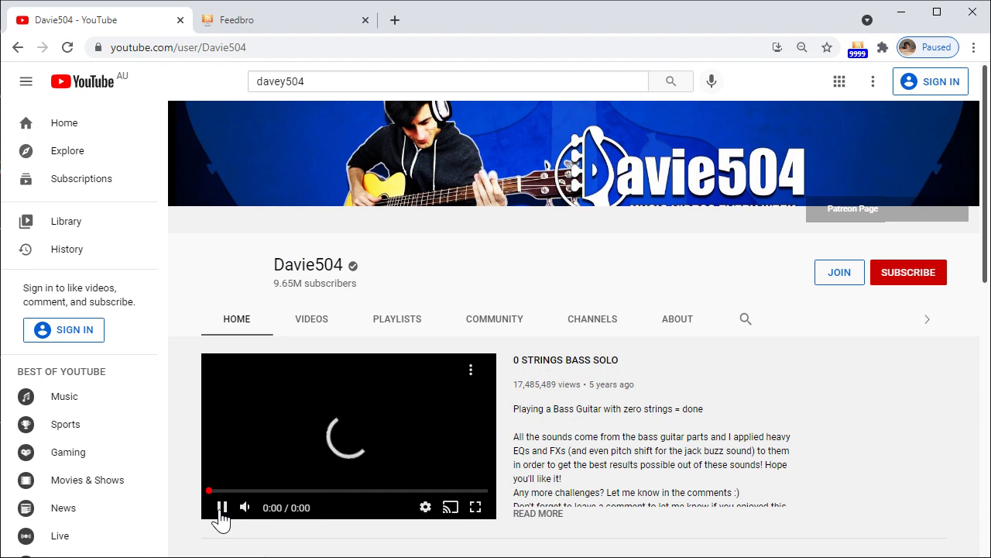
click(220, 511)
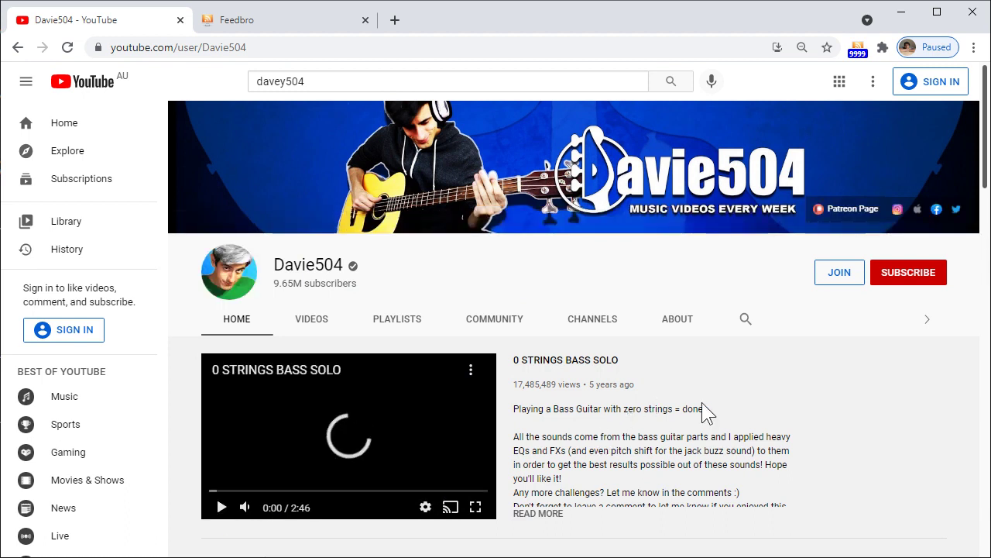
Find the feeds on the Davie504 channel page with Feedbro and name the found RSS feed "Davey504"
click(861, 51)
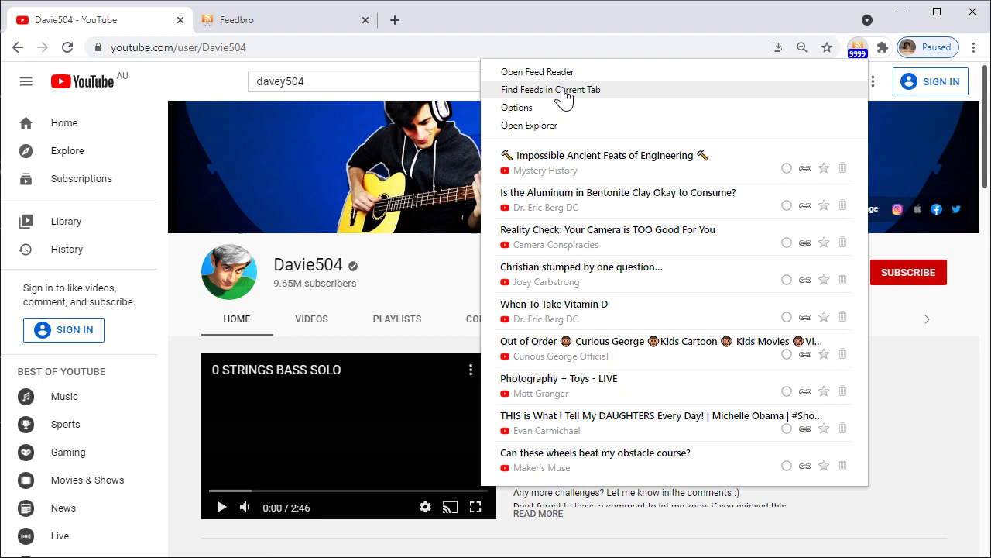
click(565, 91)
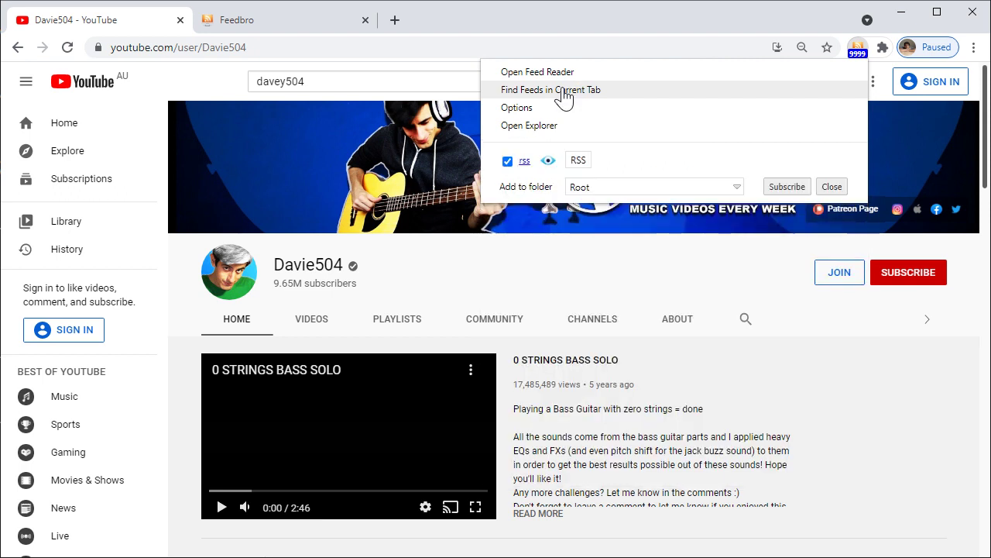
click(579, 161)
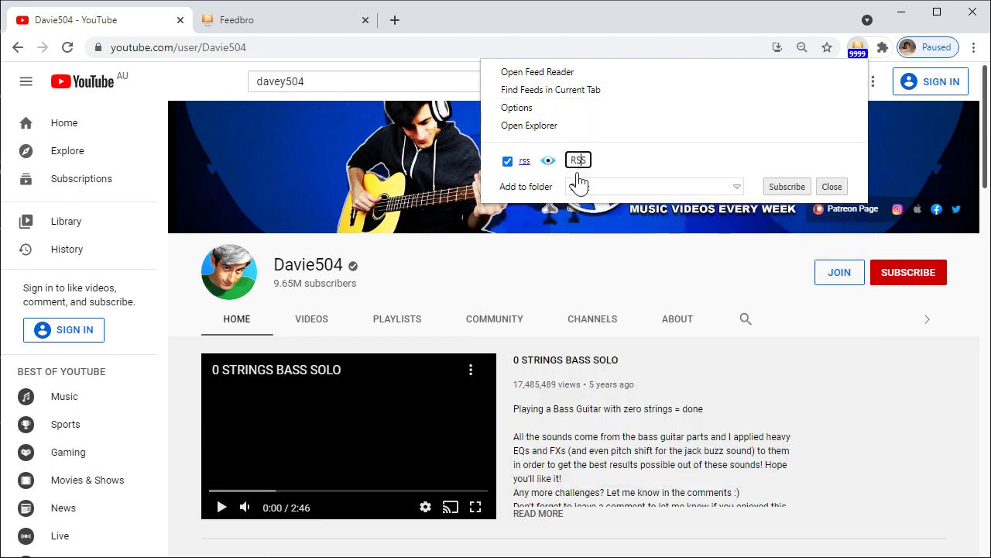
key(BackSpace)
key(BackSpace)
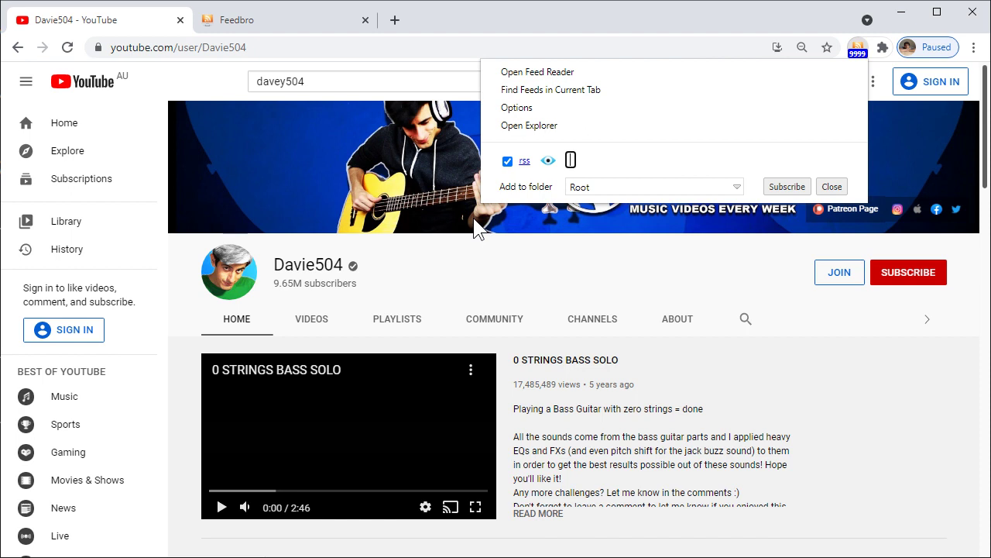
text(Davey504)
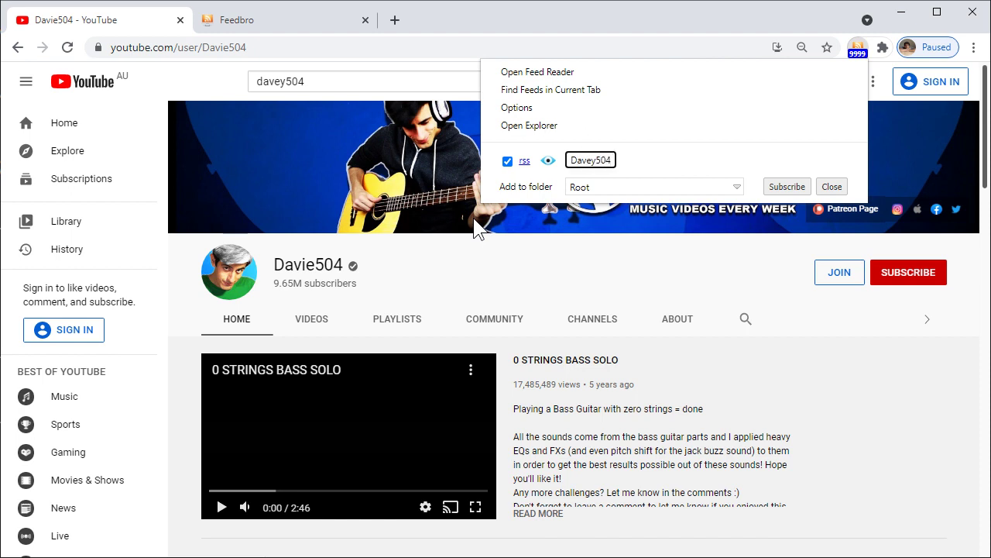
Choose "bass fantastic" as the folder for the Davey504 feed and subscribe to it
click(582, 189)
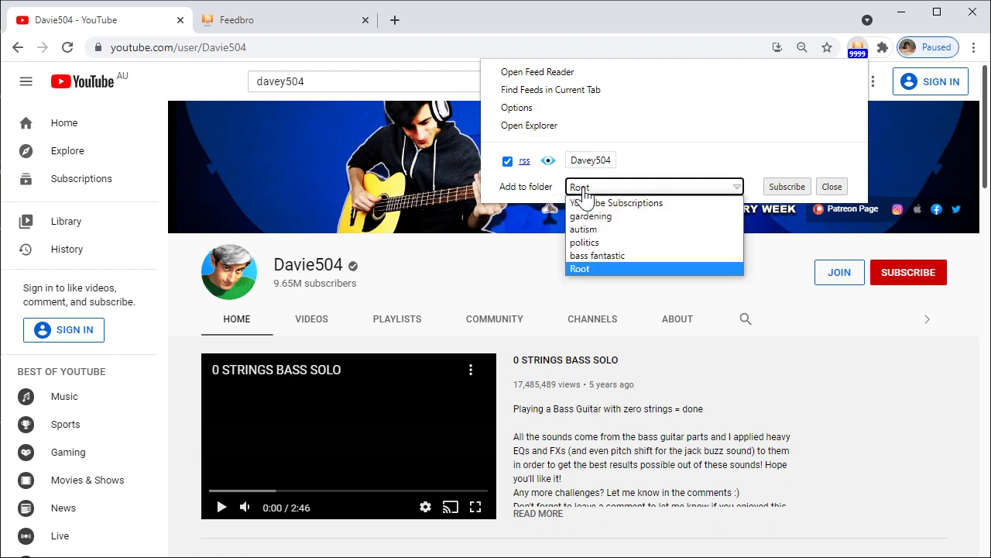
click(632, 255)
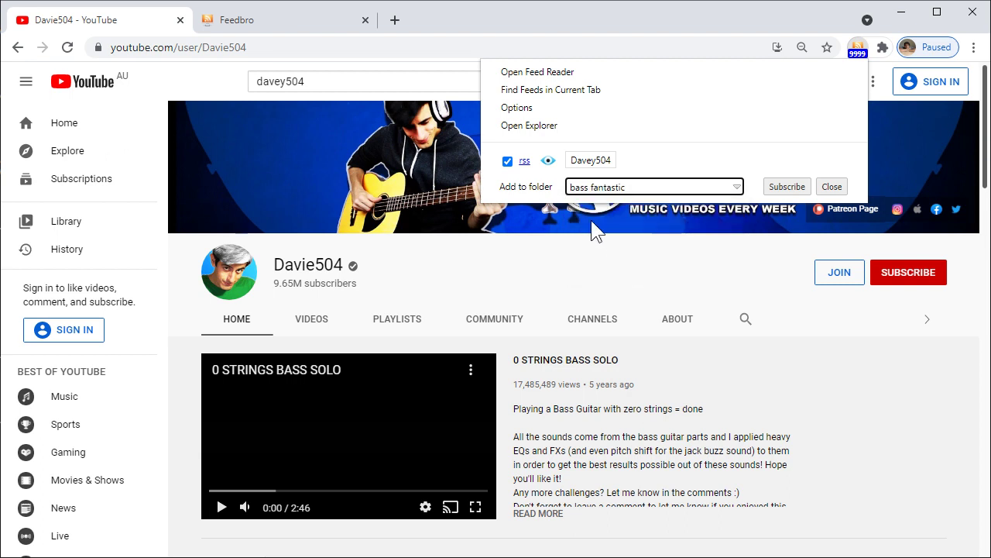
click(775, 185)
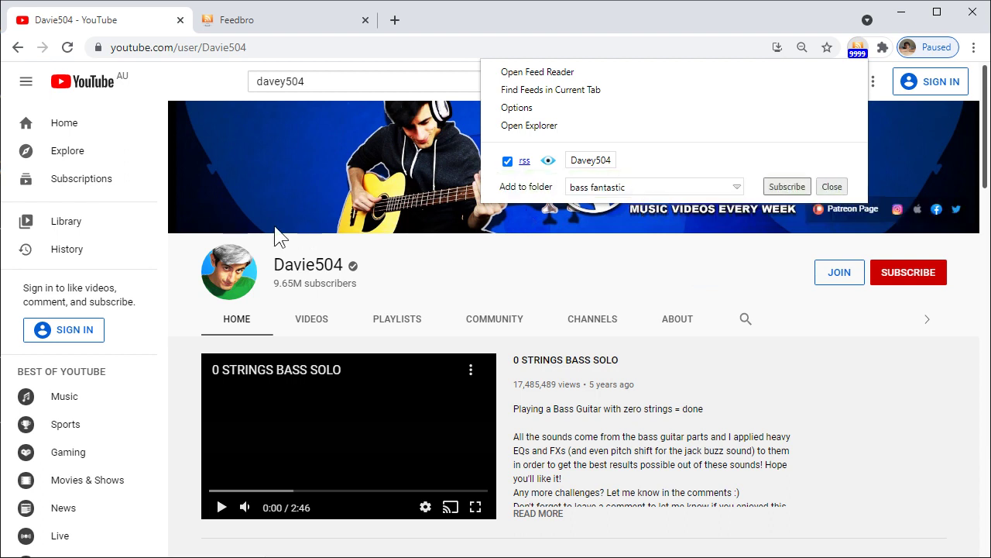
Switch to the Feedbro reader and look through the articles of the Davey504 feed
click(253, 19)
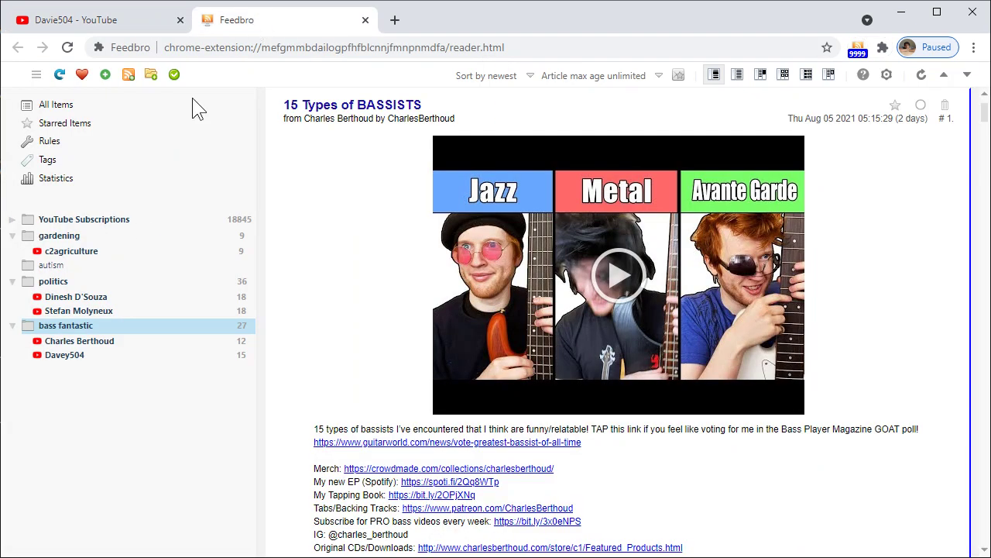
click(70, 357)
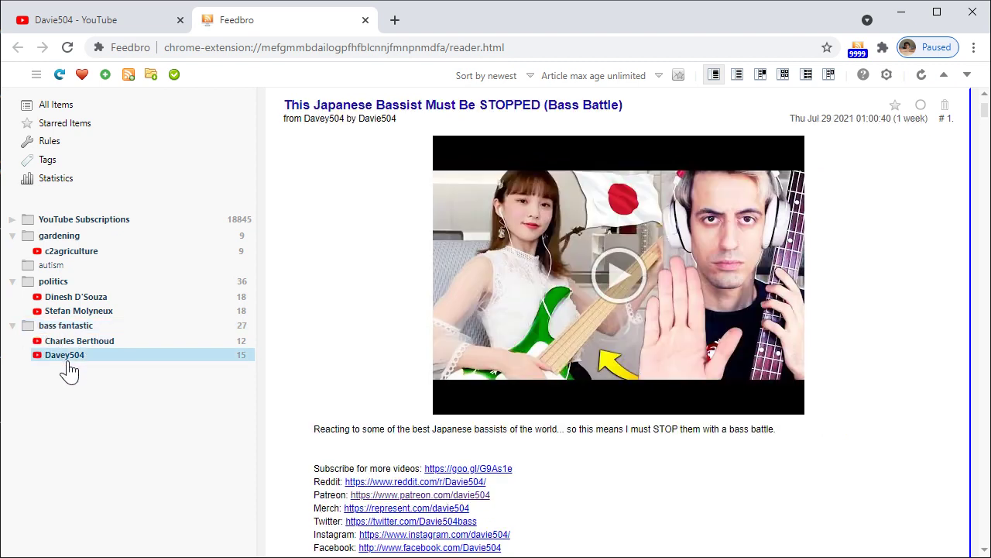
scroll(400, 369, down, 15)
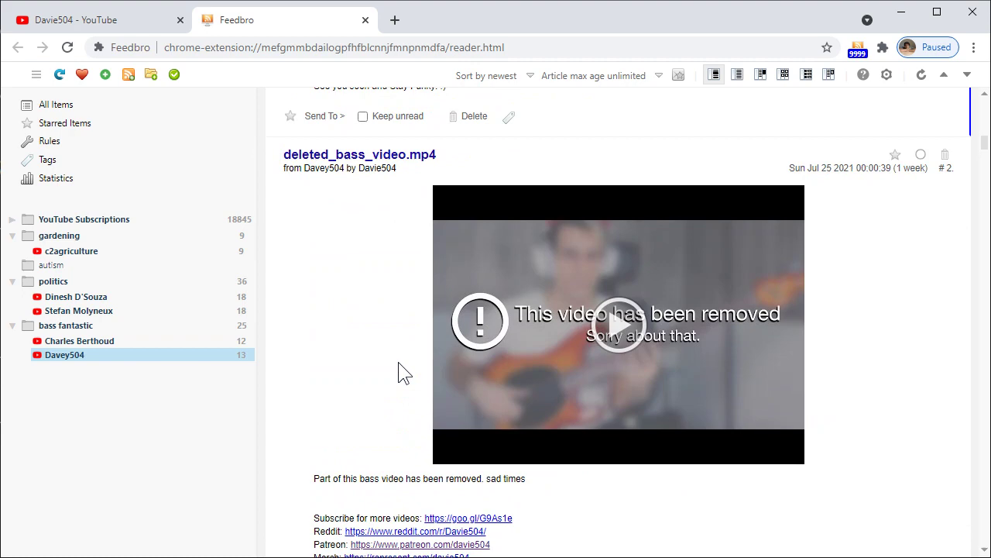
scroll(399, 370, up, 12)
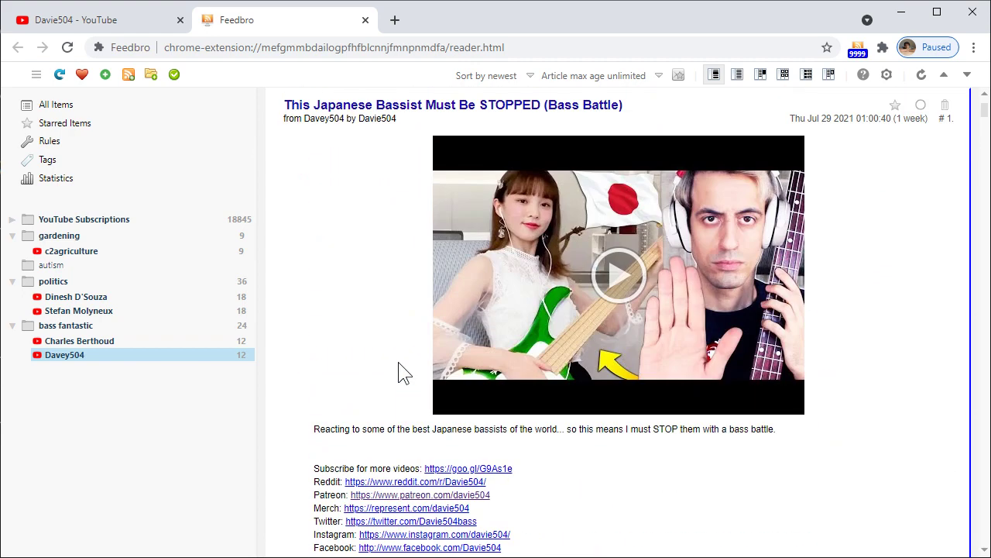
Browse the combined articles of the "bass fantastic" folder and return to the Davie504 channel page on YouTube
click(71, 329)
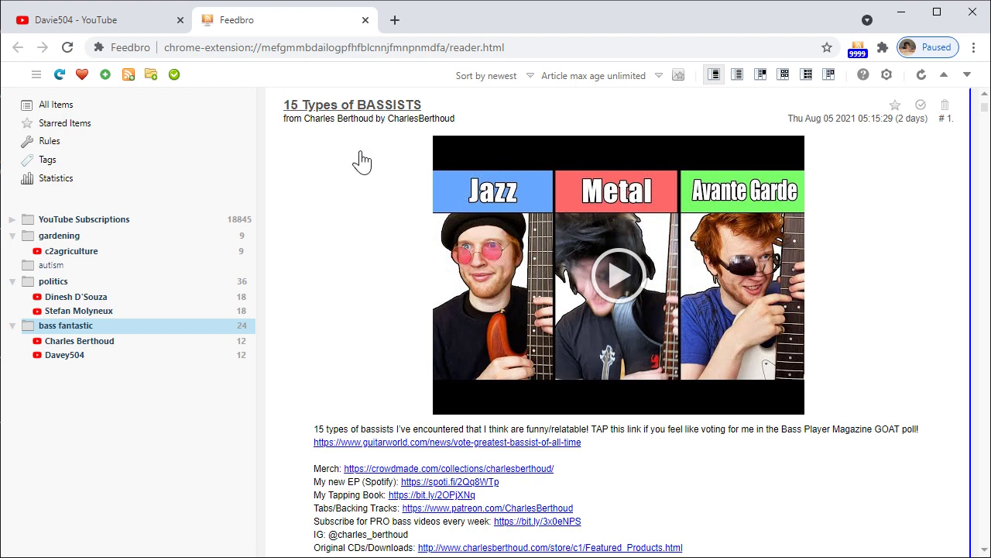
scroll(362, 343, down, 20)
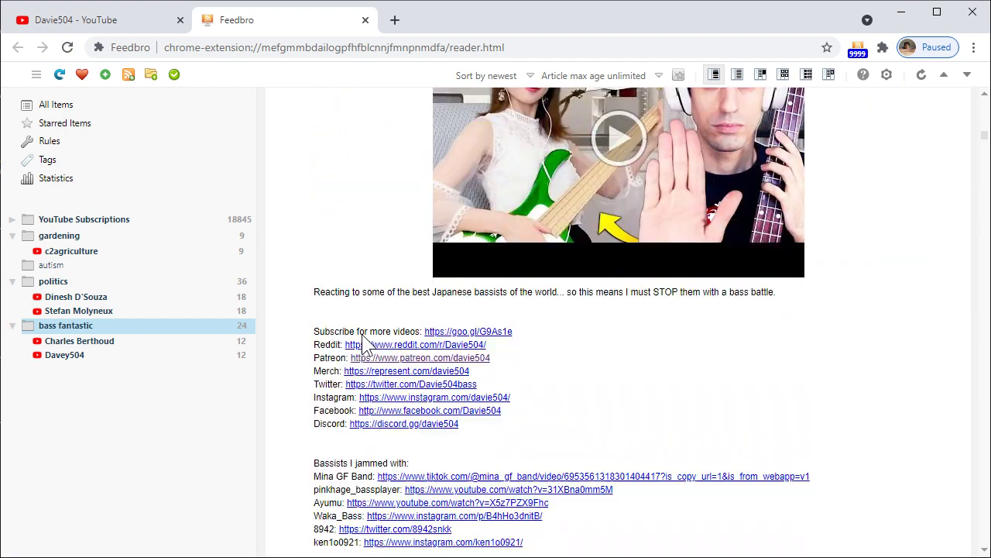
scroll(362, 343, up, 3)
scroll(362, 333, up, 2)
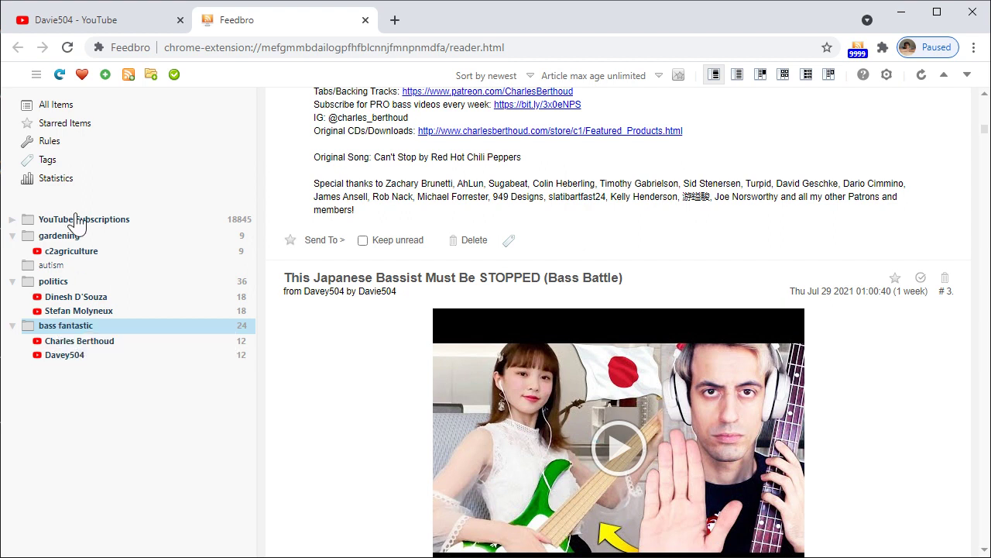
click(86, 22)
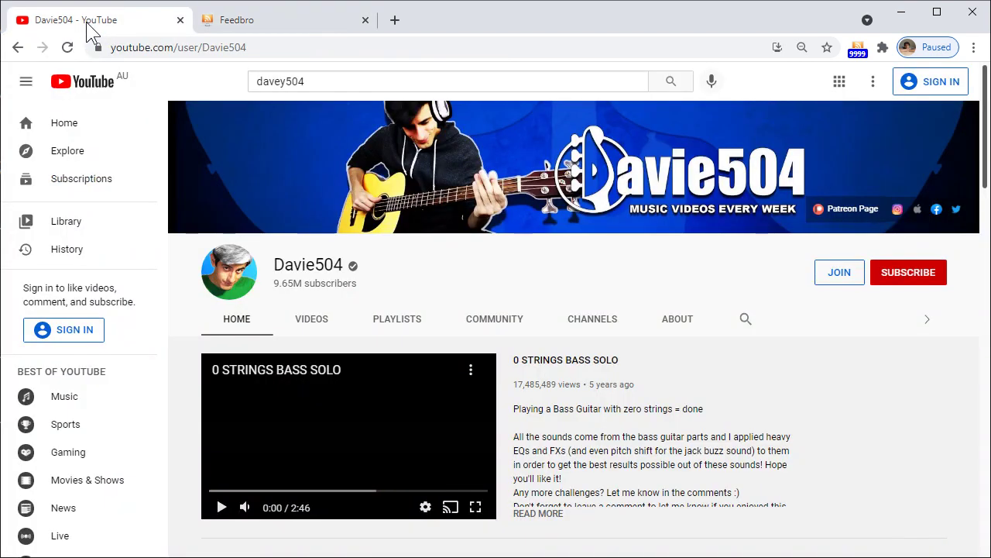